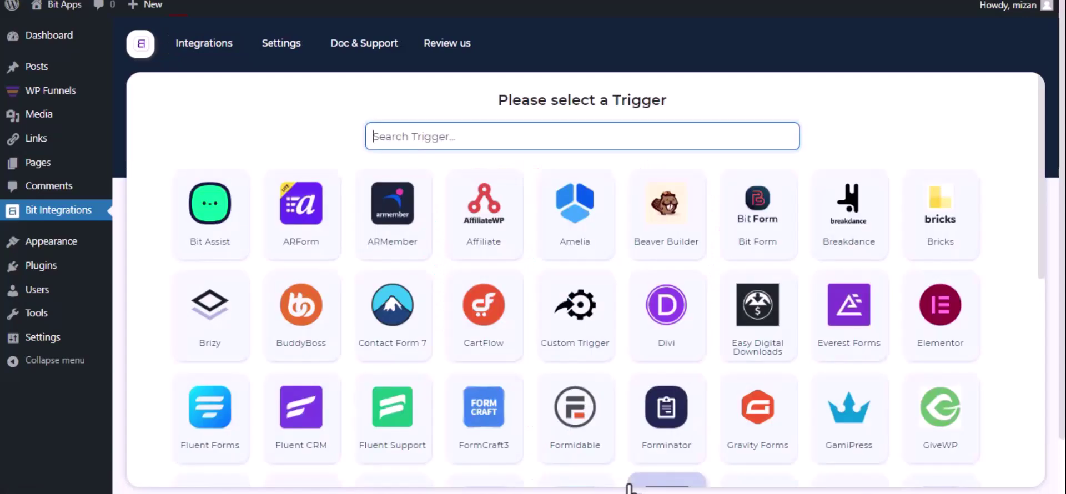
Set WPFunnels as the trigger, copy its webhook URL, and start fetching incoming webhook data
text(wp)
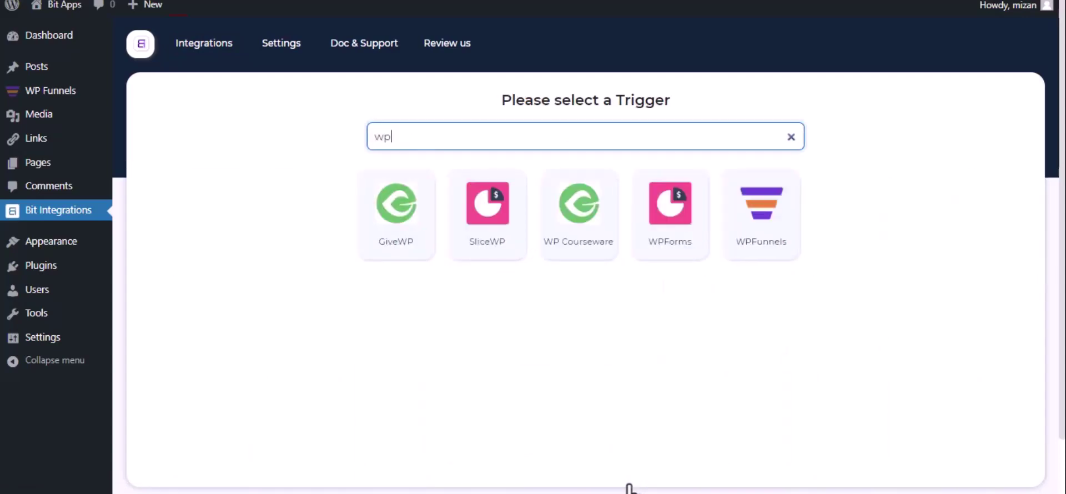
click(747, 240)
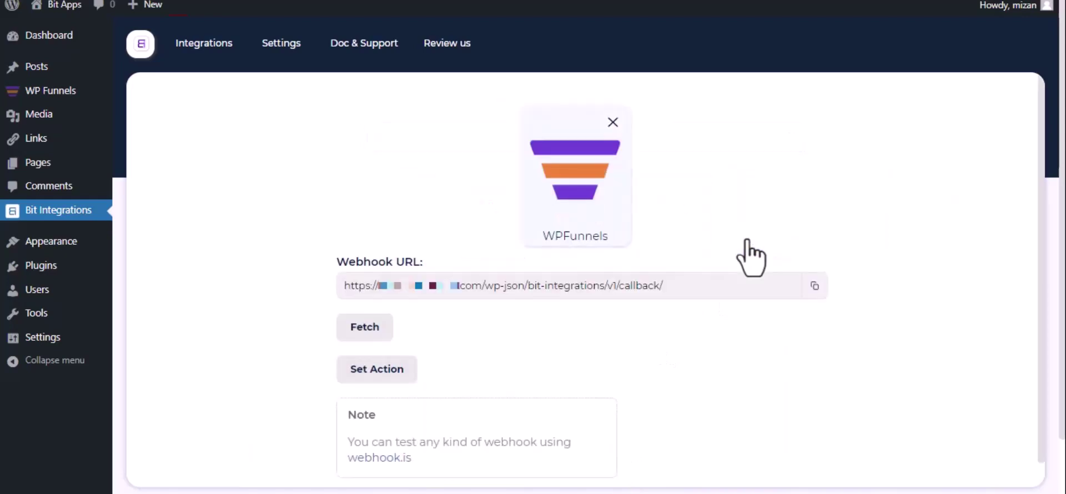
click(813, 287)
click(352, 331)
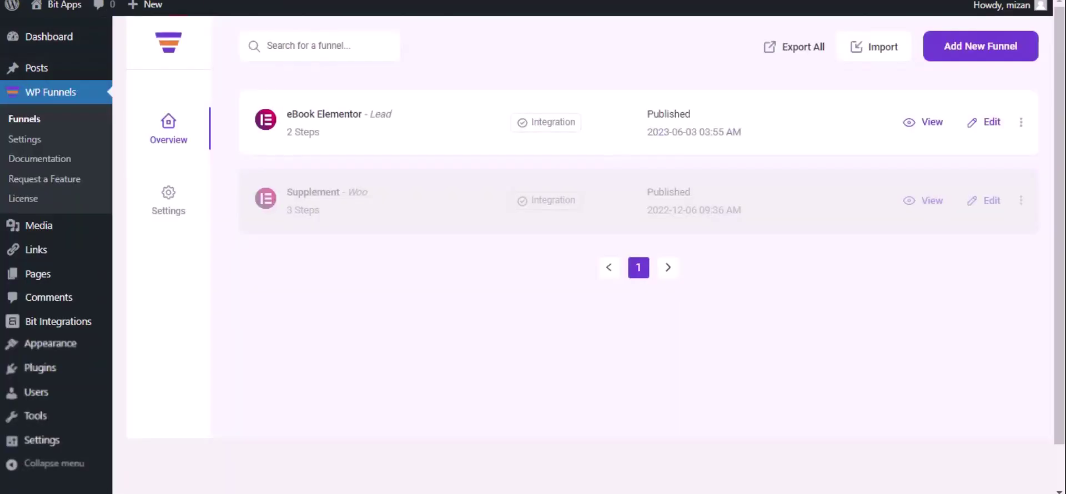
Open the eBook Elementor funnel's webhook settings and start a new webhook
click(990, 123)
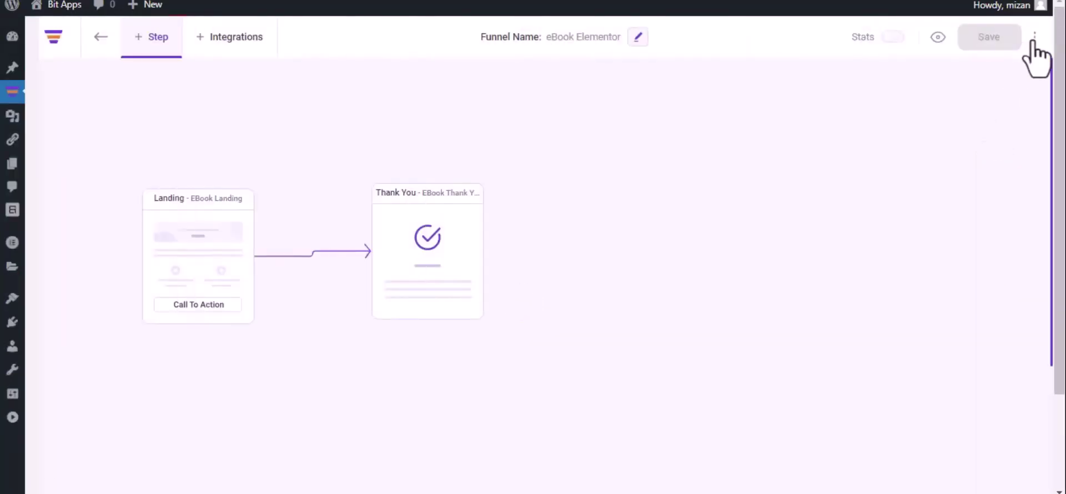
click(1035, 37)
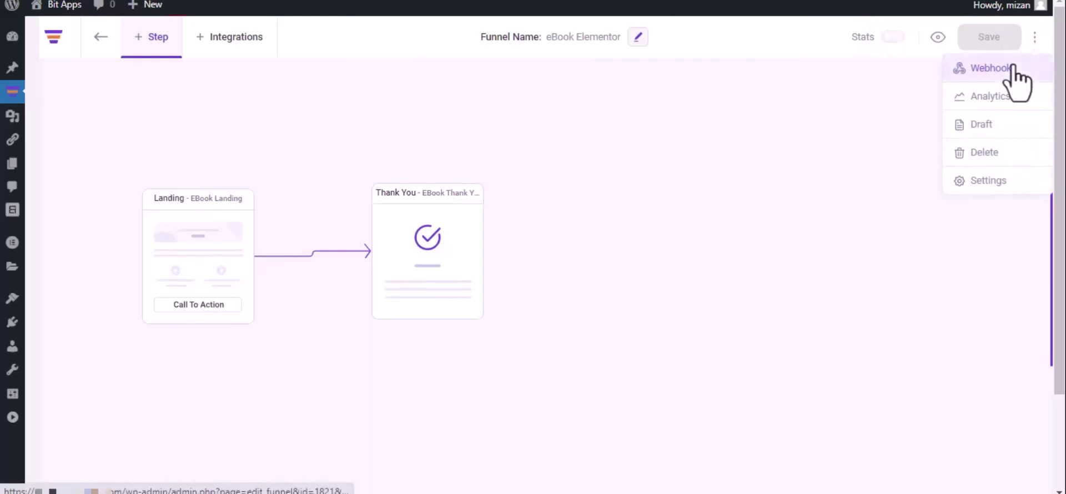
click(1012, 67)
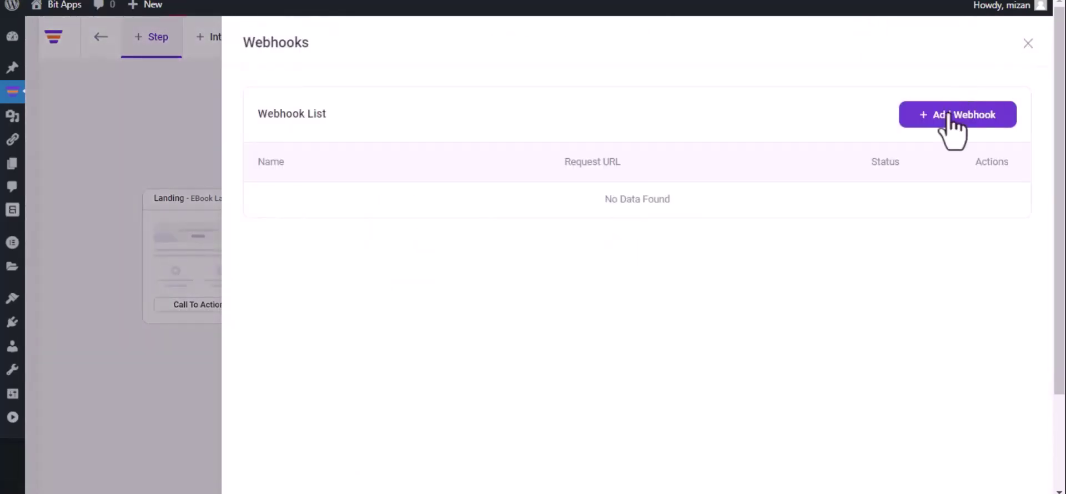
click(951, 117)
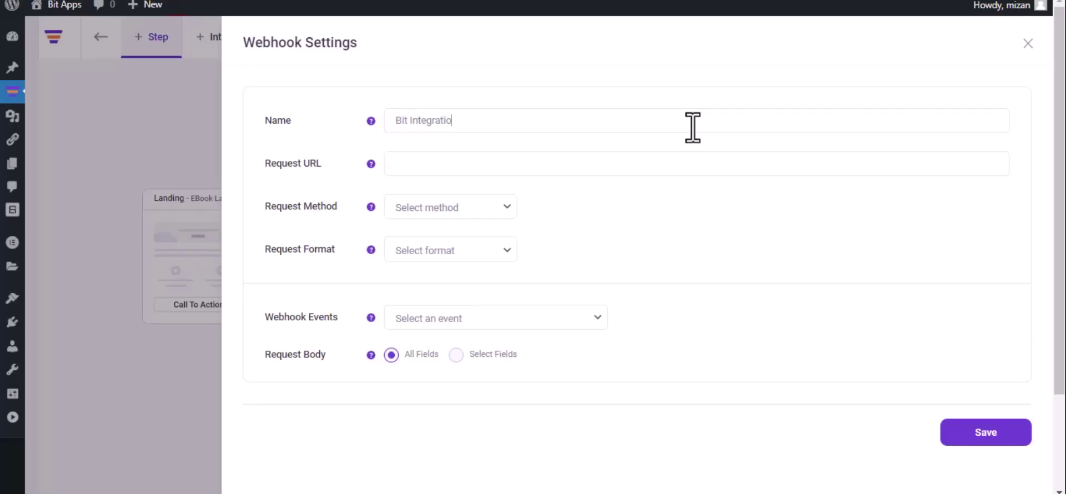
Paste the webhook URL, choose POST and JSON, trigger after the eBook Landing optin, and save
click(530, 162)
key(ctrl+v)
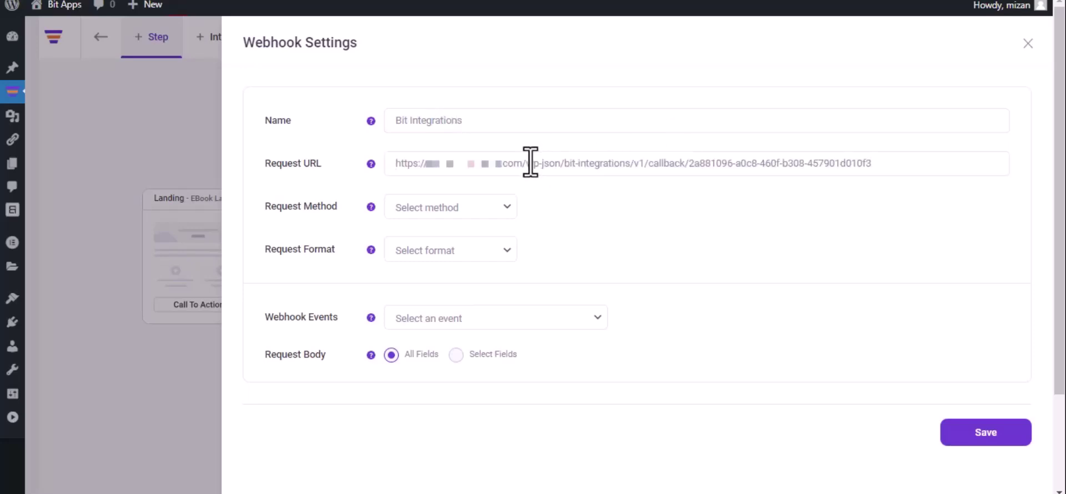
click(454, 213)
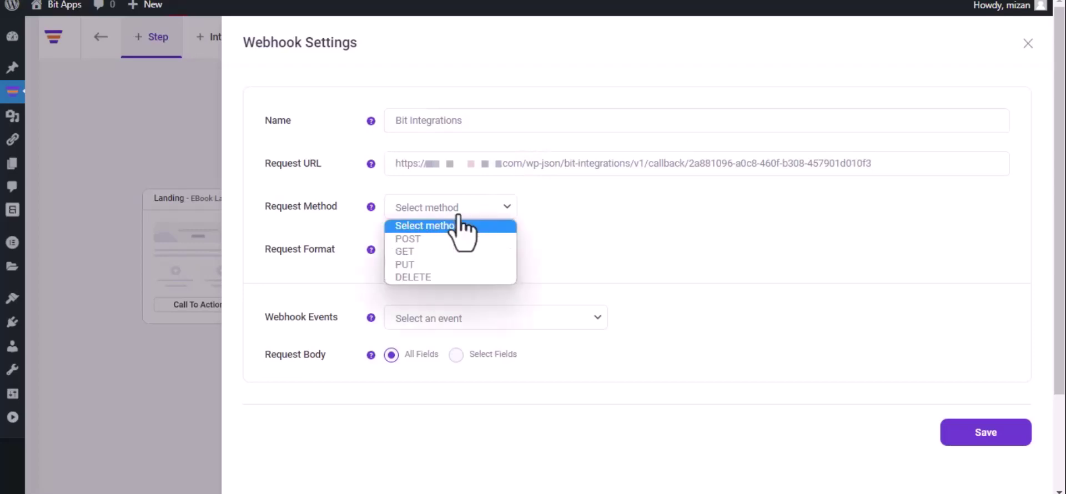
click(449, 240)
click(448, 251)
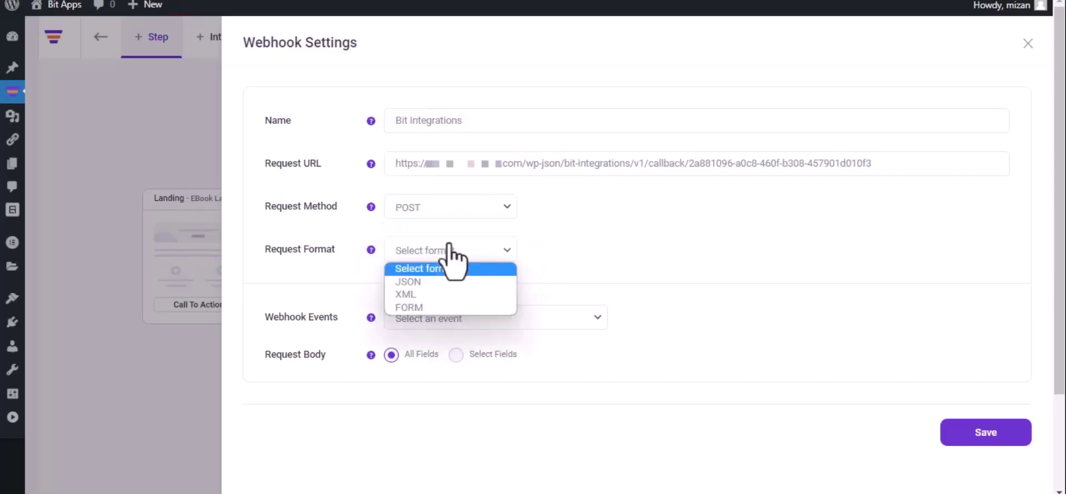
click(444, 282)
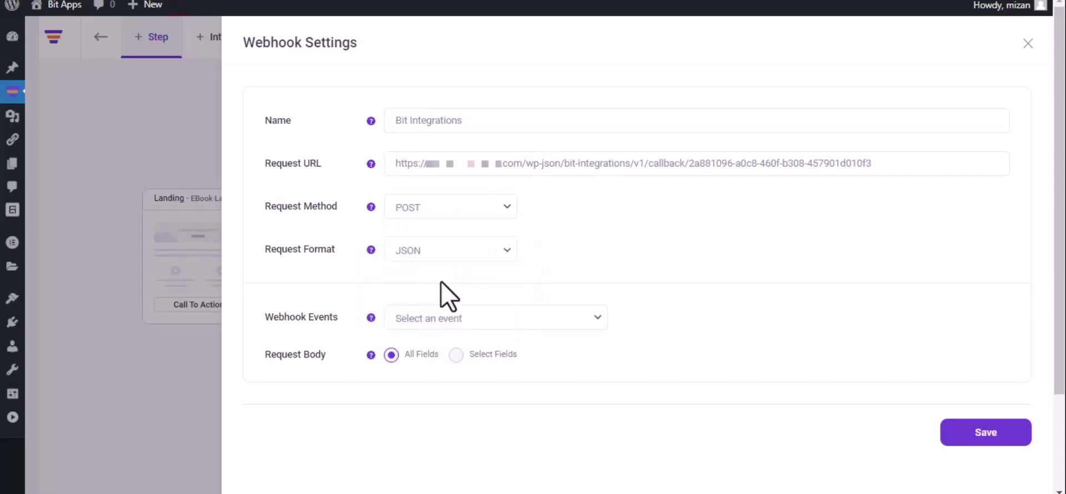
click(467, 317)
click(467, 351)
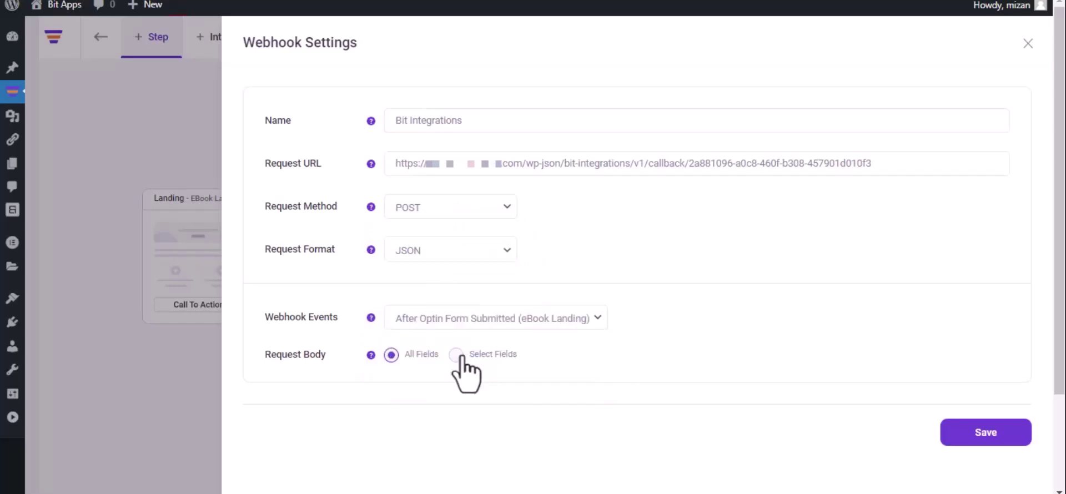
click(985, 439)
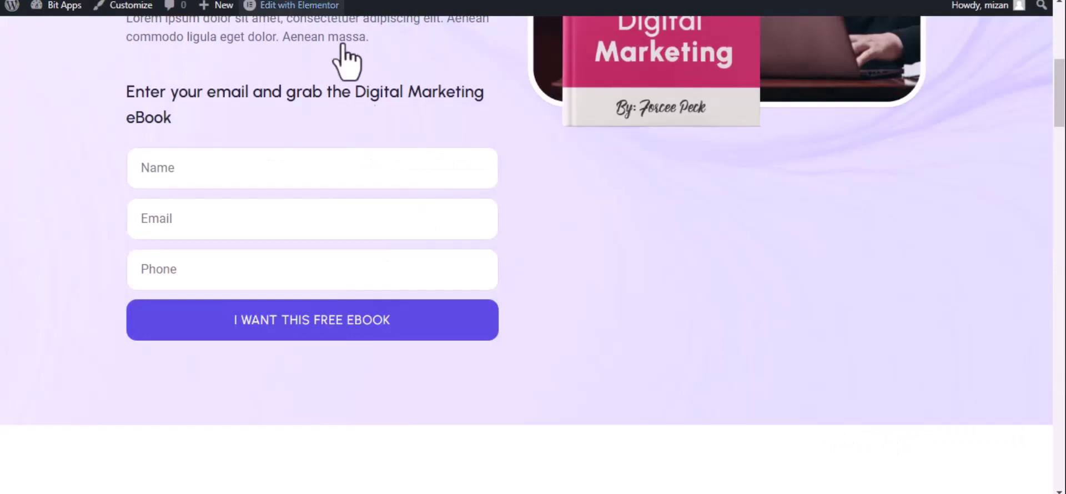
Fill the eBook optin form with a test name, e-mail and phone number, then submit it
click(301, 170)
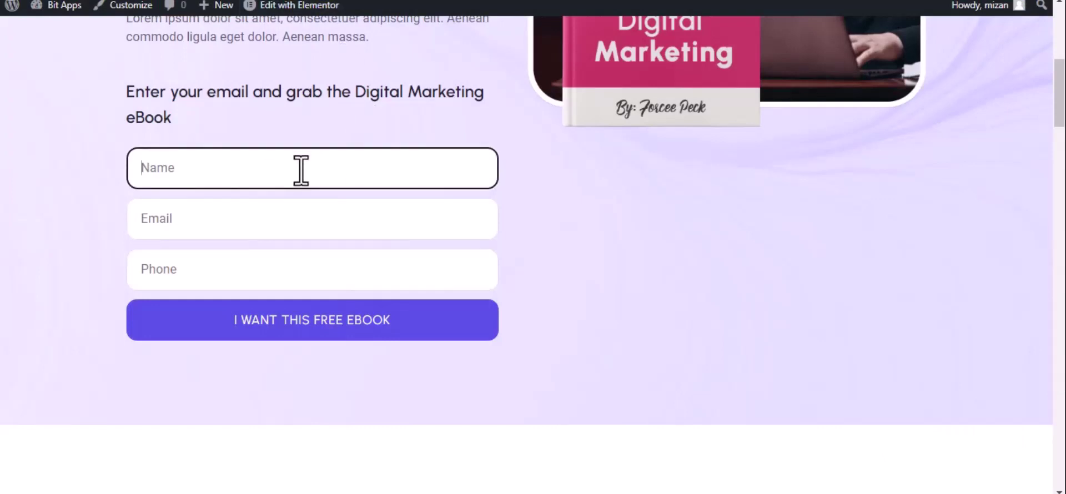
text(Bit Integrati)
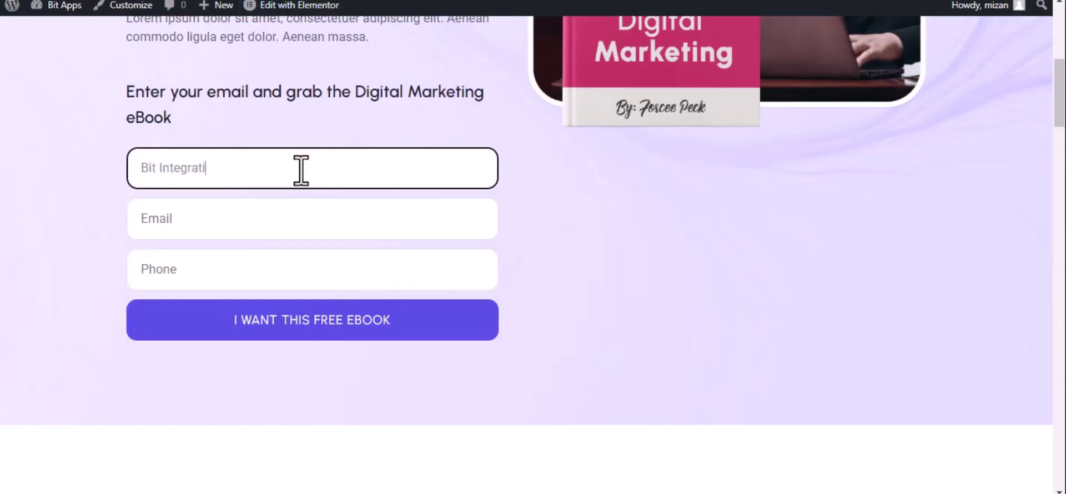
text(ons)
click(236, 229)
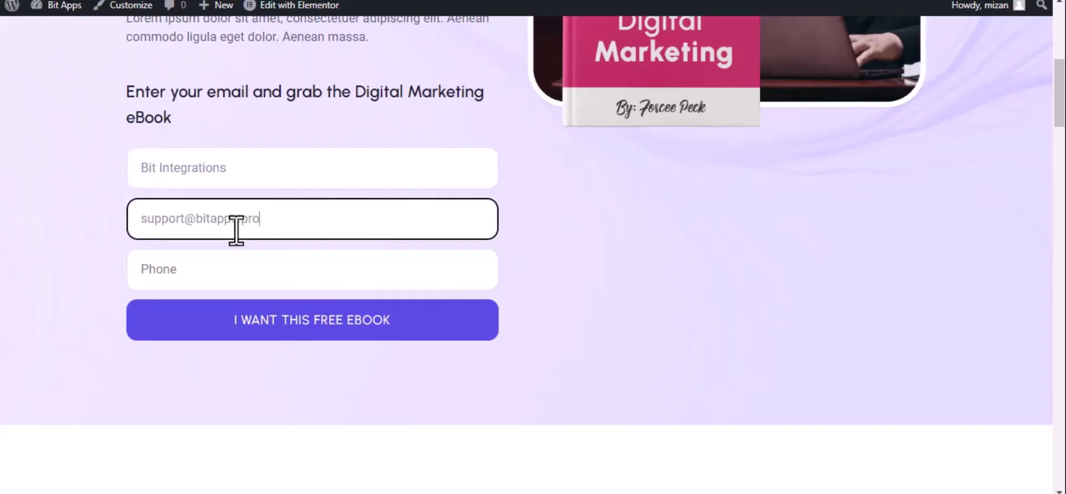
click(237, 268)
text(44)
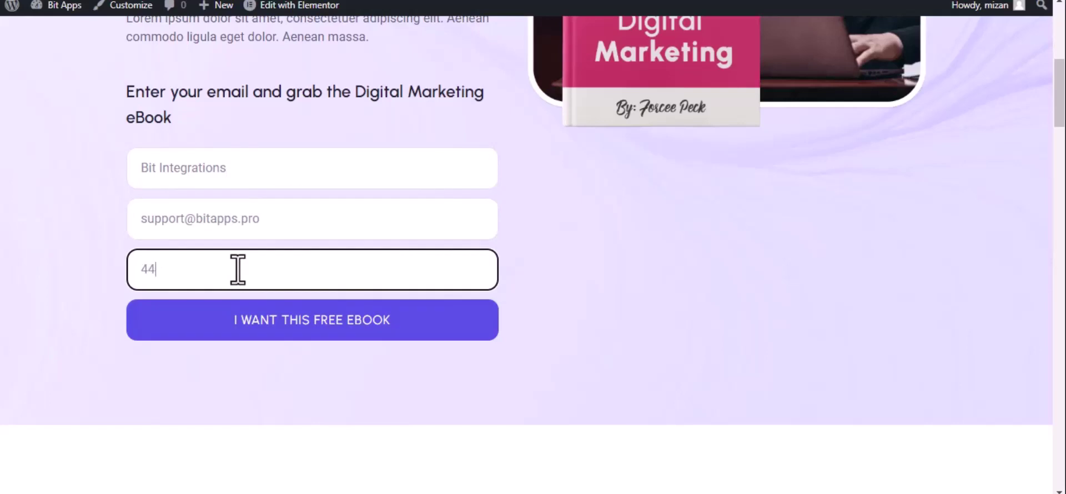
text(4555666)
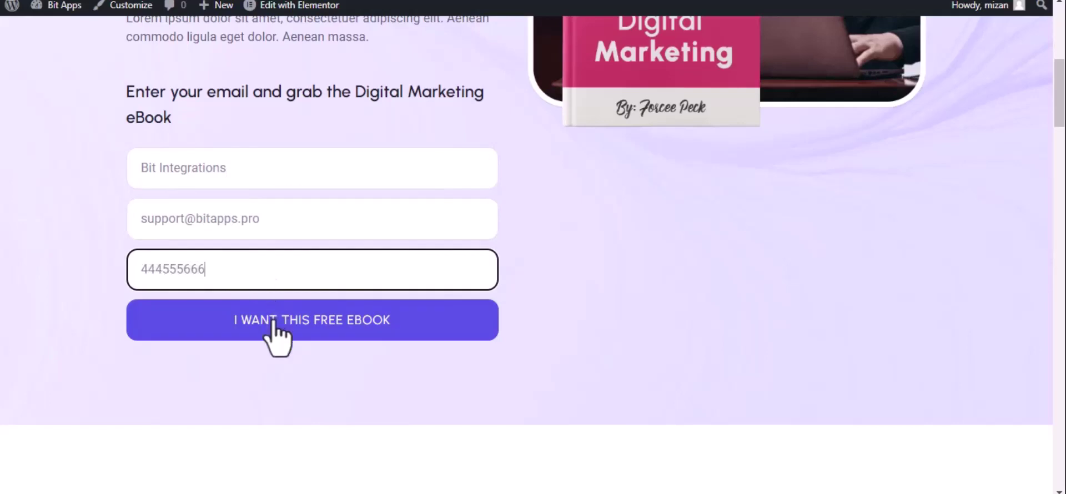
click(273, 324)
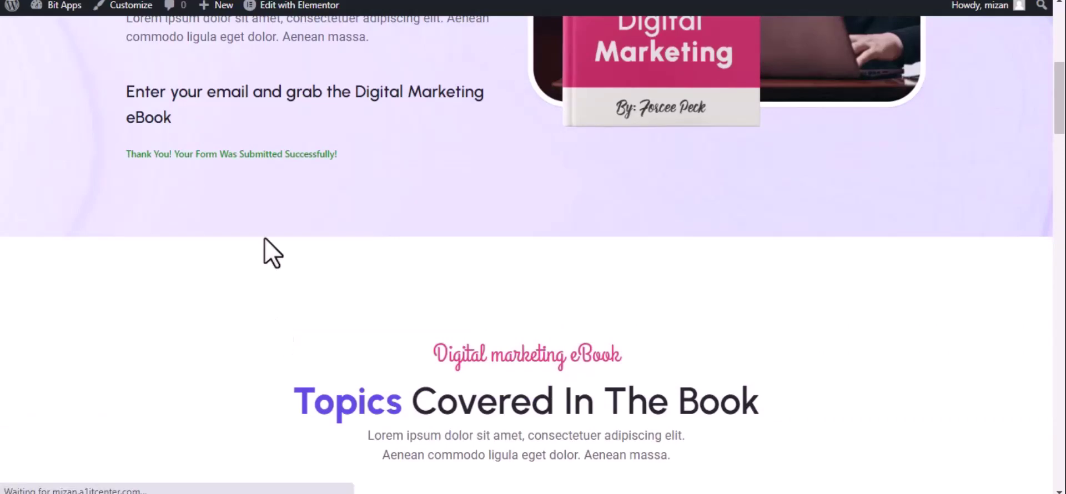
Back in Bit Integrations with the data fetched, pick OneDrive as the action and note the credentials hint
key(ctrl+Tab)
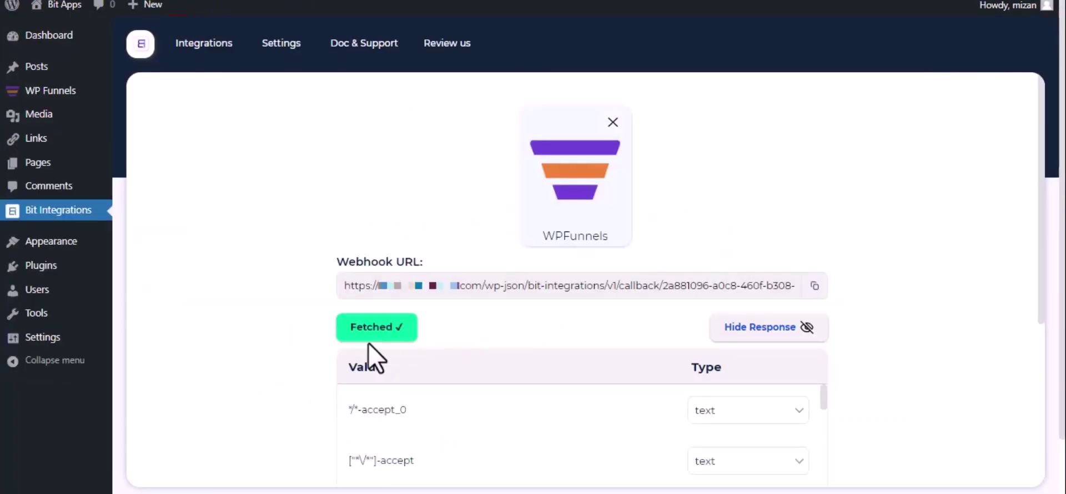
scroll(377, 353, down, 3)
scroll(373, 338, down, 3)
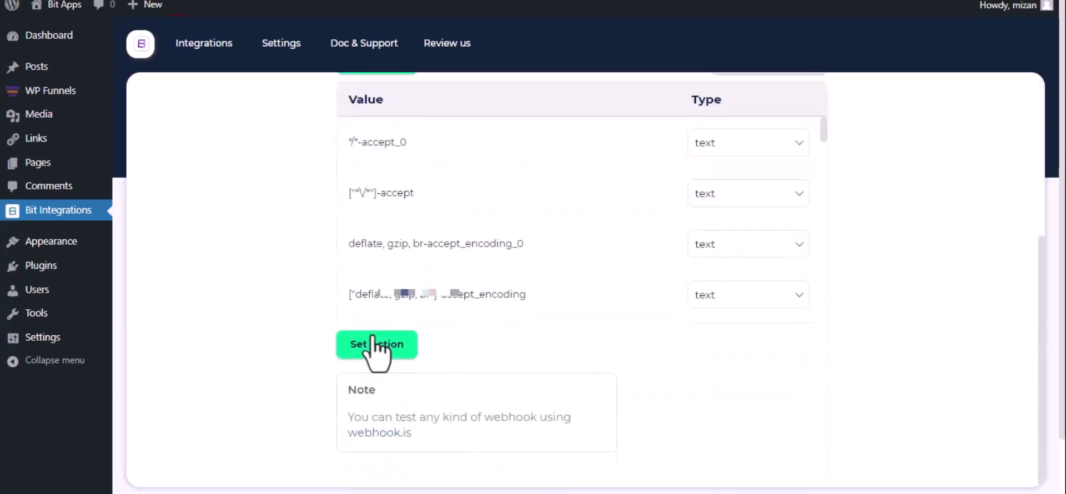
click(378, 344)
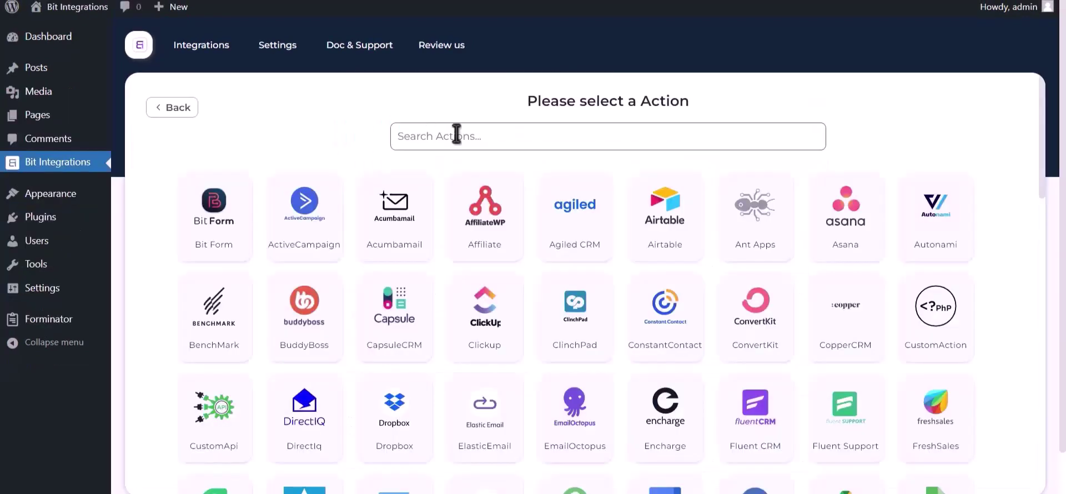
click(509, 136)
text(onedrive)
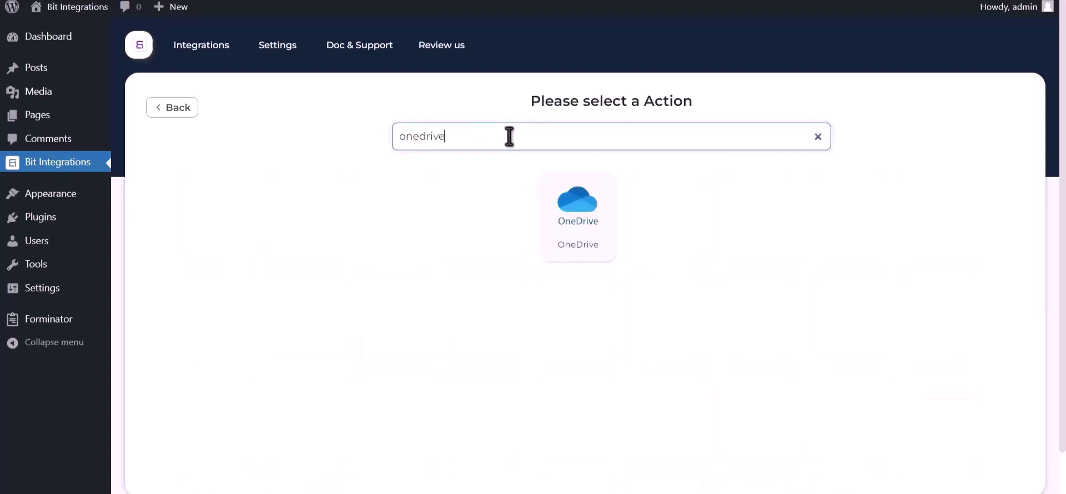
click(564, 220)
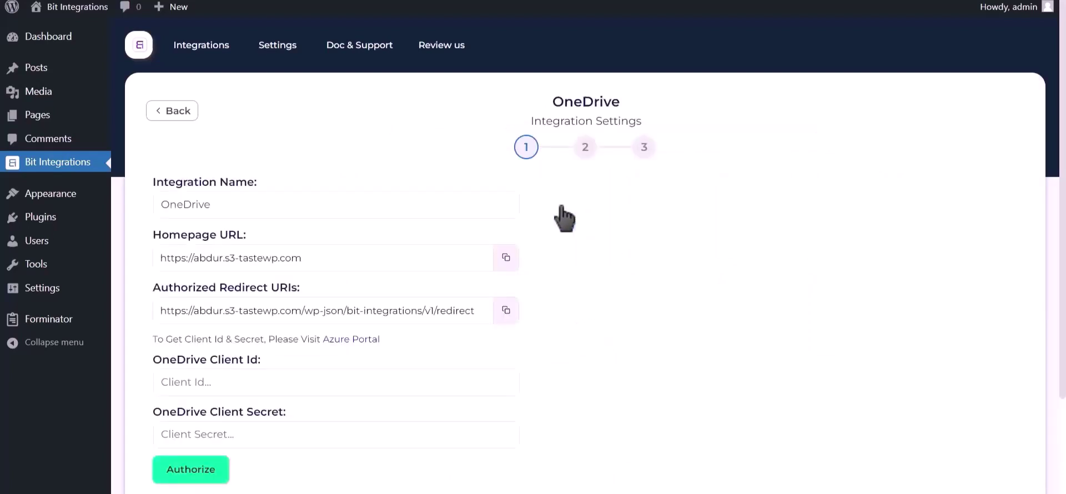
drag(153, 338, 319, 340)
Open the Azure portal and start a new app registration for personal Microsoft accounts only
click(353, 340)
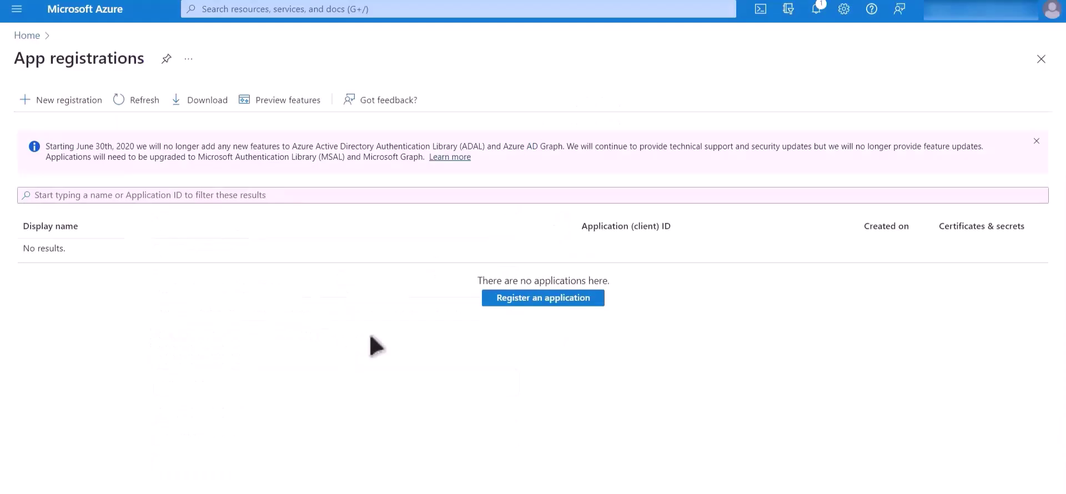
click(545, 301)
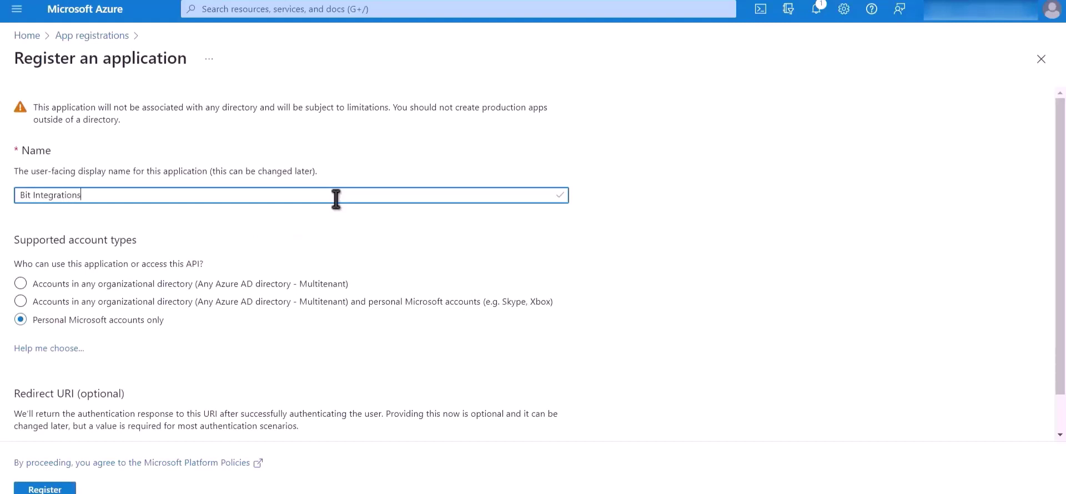
drag(166, 322, 35, 328)
scroll(258, 344, down, 1)
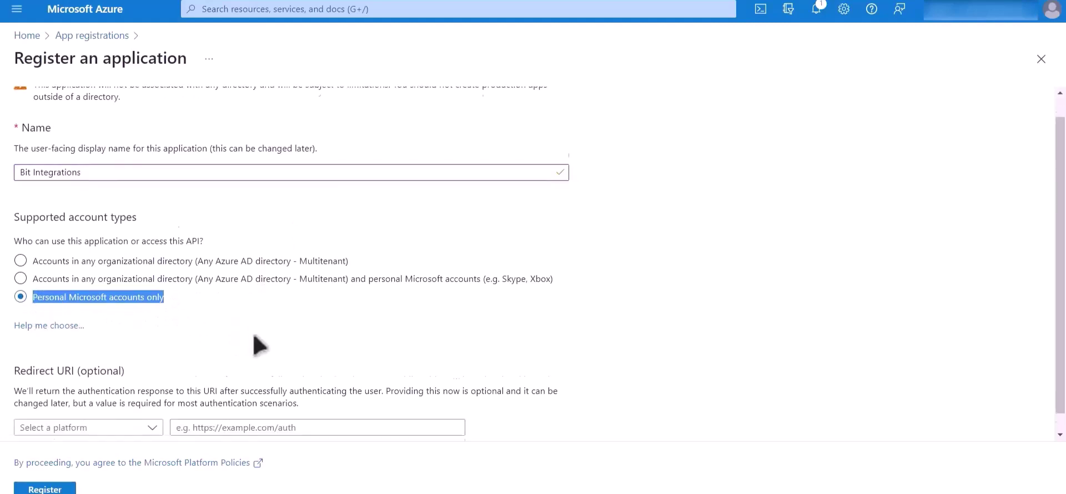
Add the plugin's authorized redirect URI as a Web redirect URI and register the app
click(115, 409)
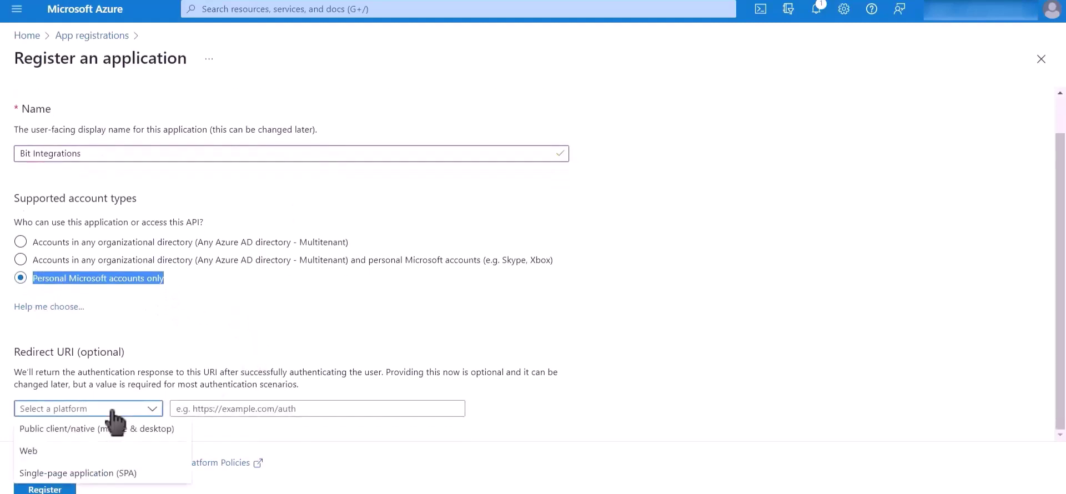
click(92, 455)
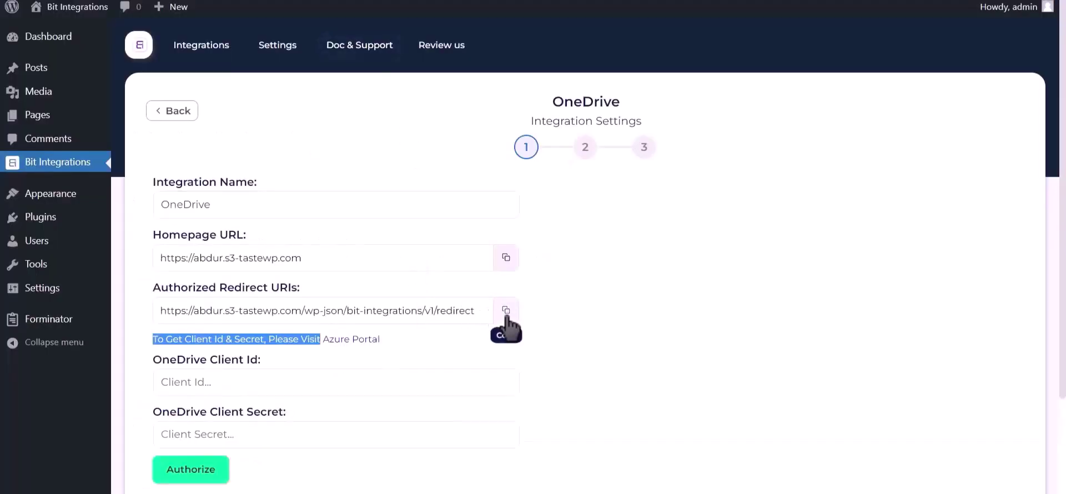
click(506, 313)
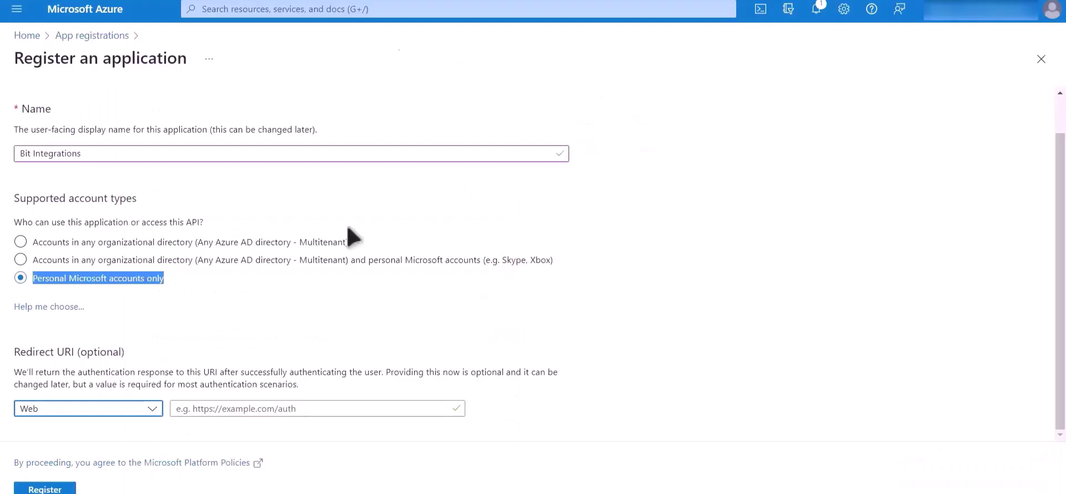
click(278, 409)
key(ctrl+v)
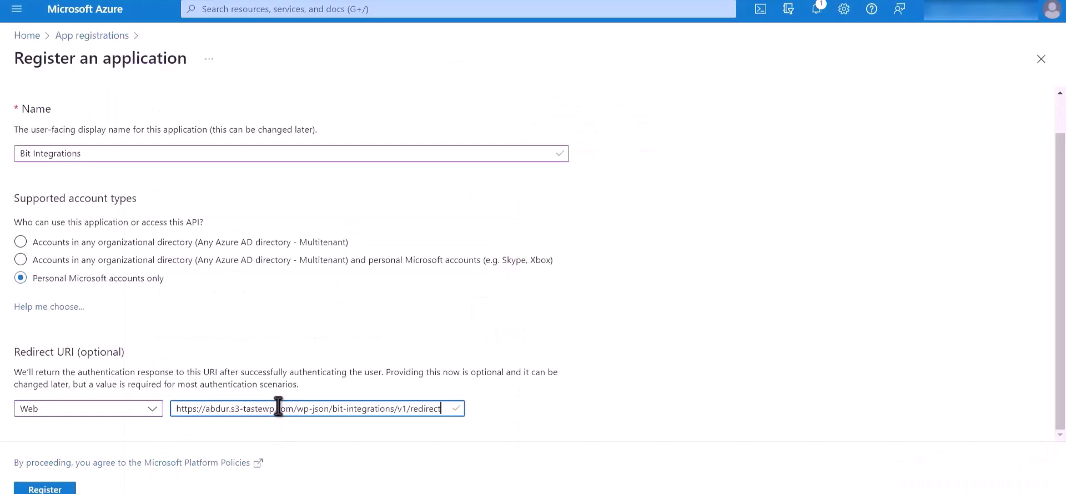
click(51, 490)
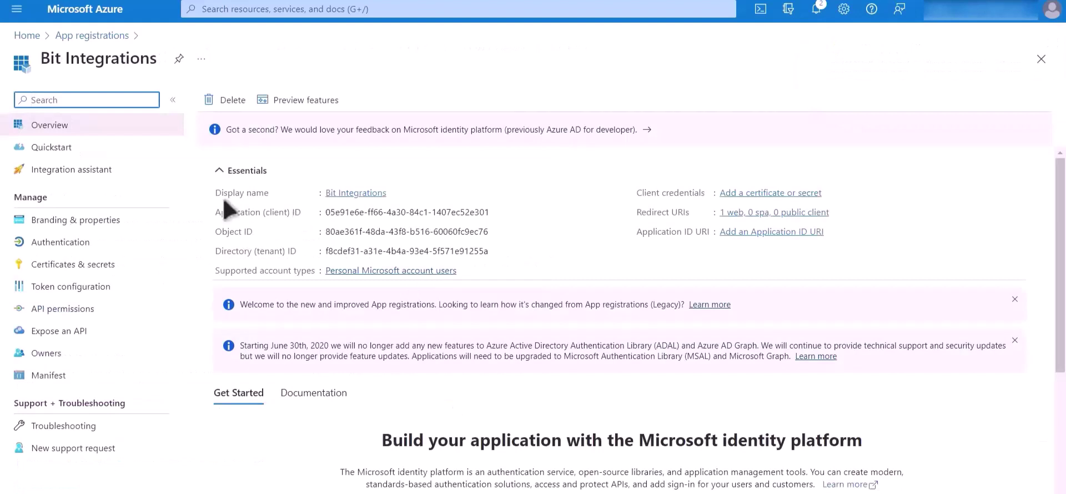
Copy the Application (client) ID into the OneDrive form's Client Id field
drag(216, 212, 314, 212)
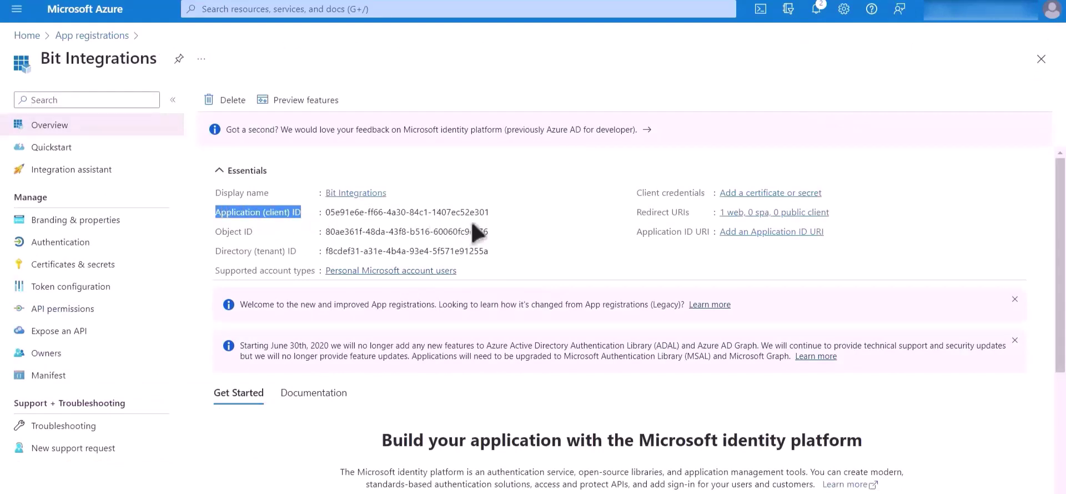
click(498, 212)
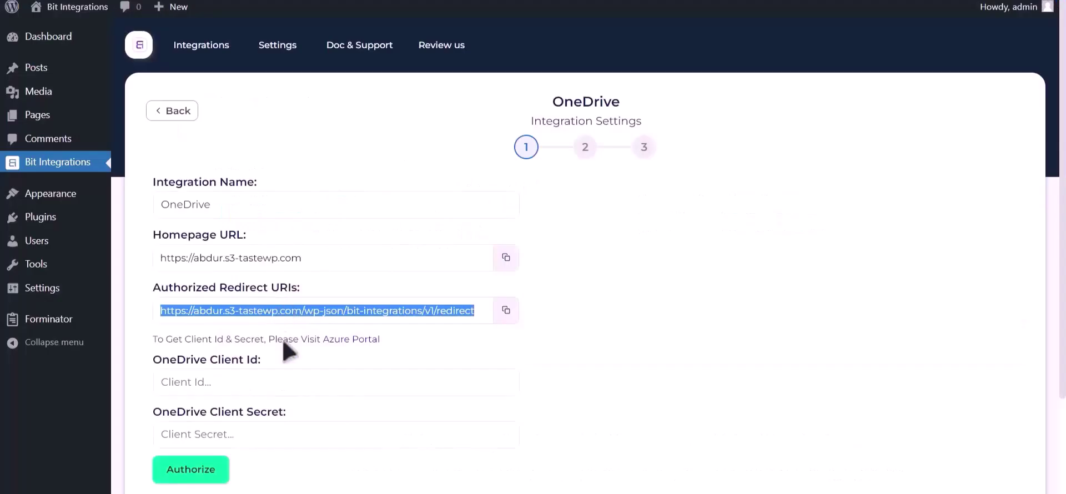
click(254, 369)
key(ctrl+v)
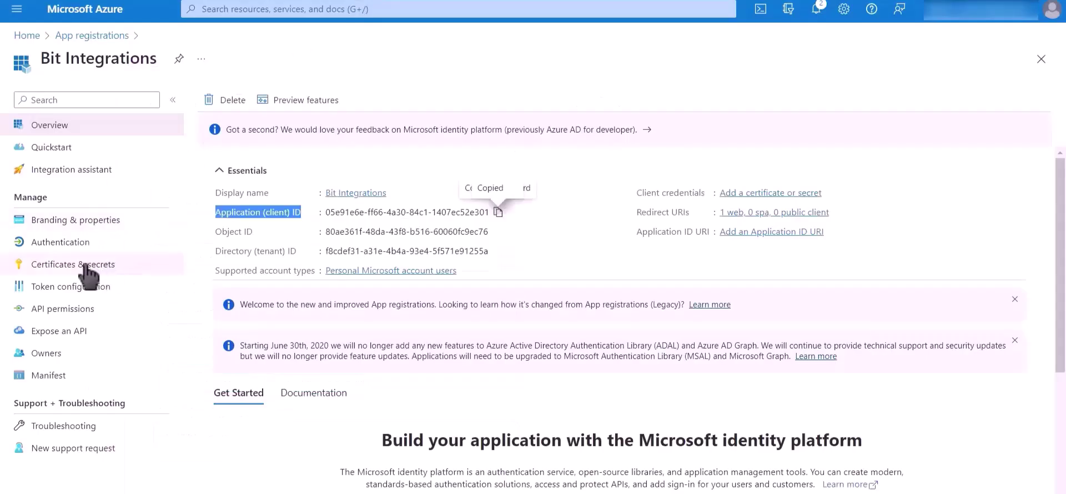
Create a new client secret under Certificates & secrets and paste its value into Client Secret
click(132, 269)
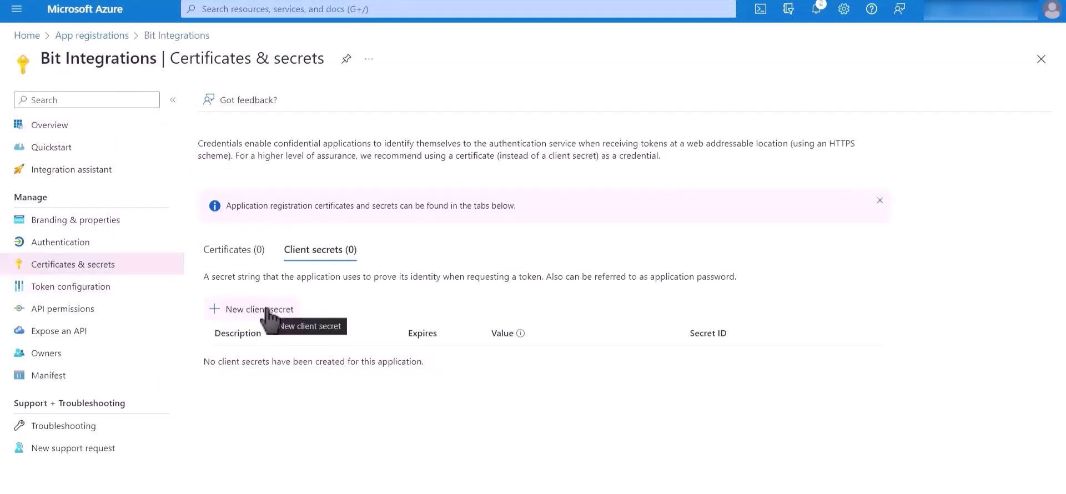
click(268, 312)
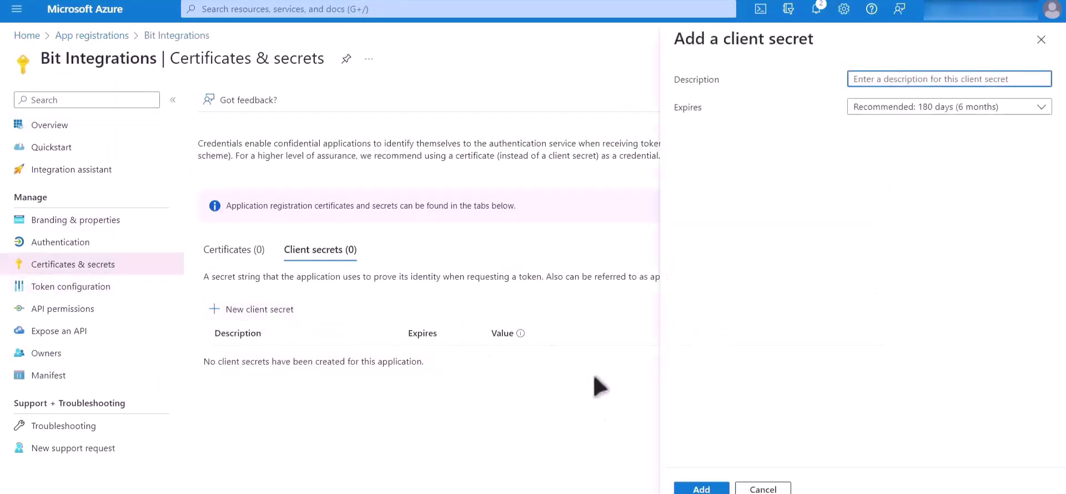
click(701, 489)
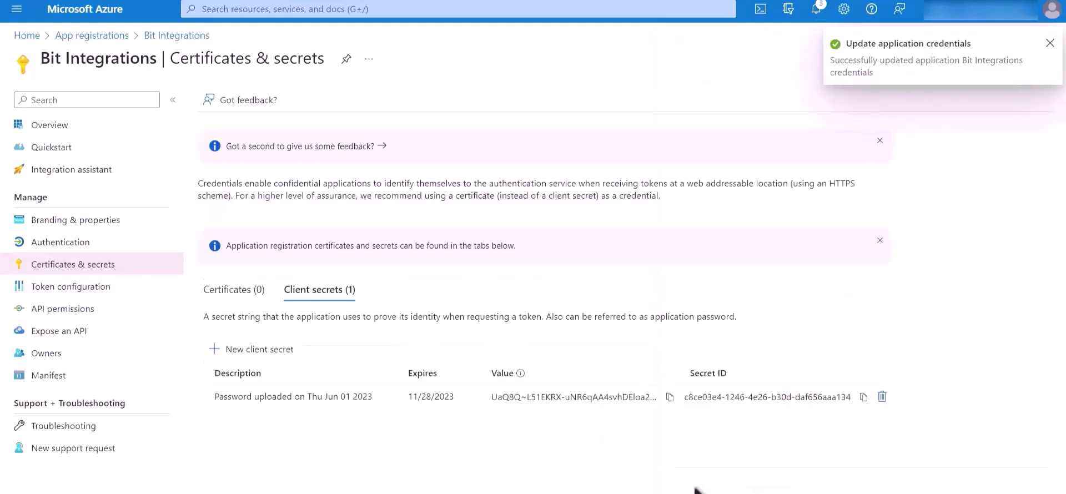
click(670, 397)
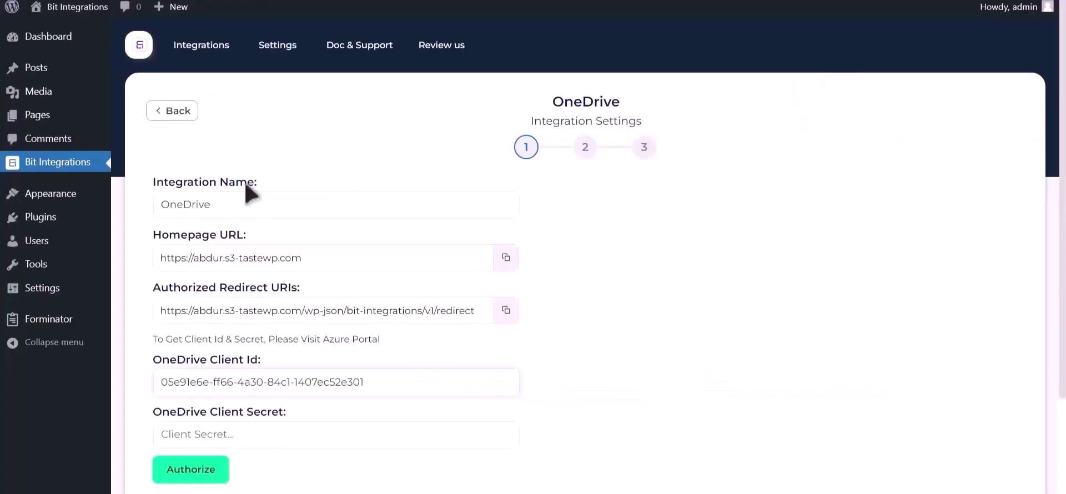
click(216, 435)
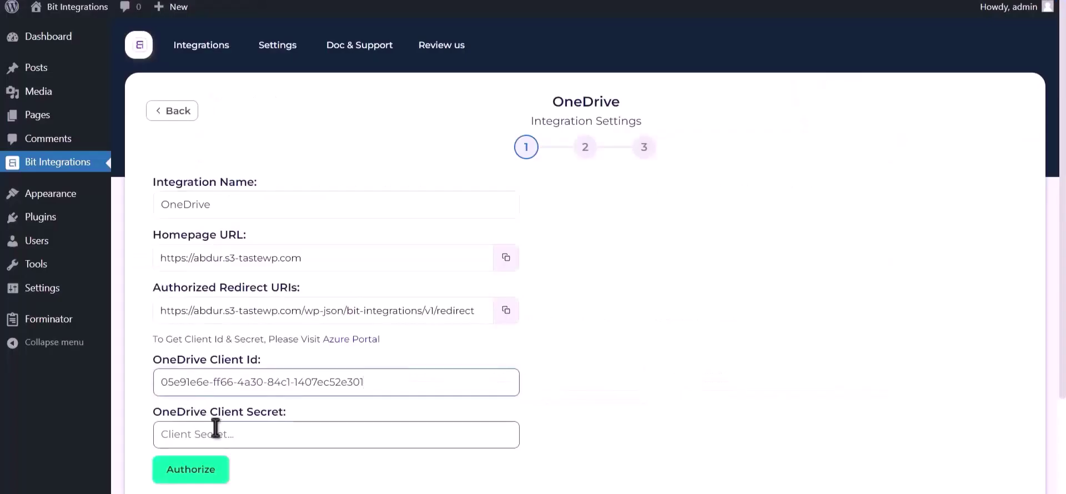
key(ctrl+v)
Authorize the OneDrive connection, granting access in Microsoft's consent prompt, until Authorized Successfully appears
click(195, 474)
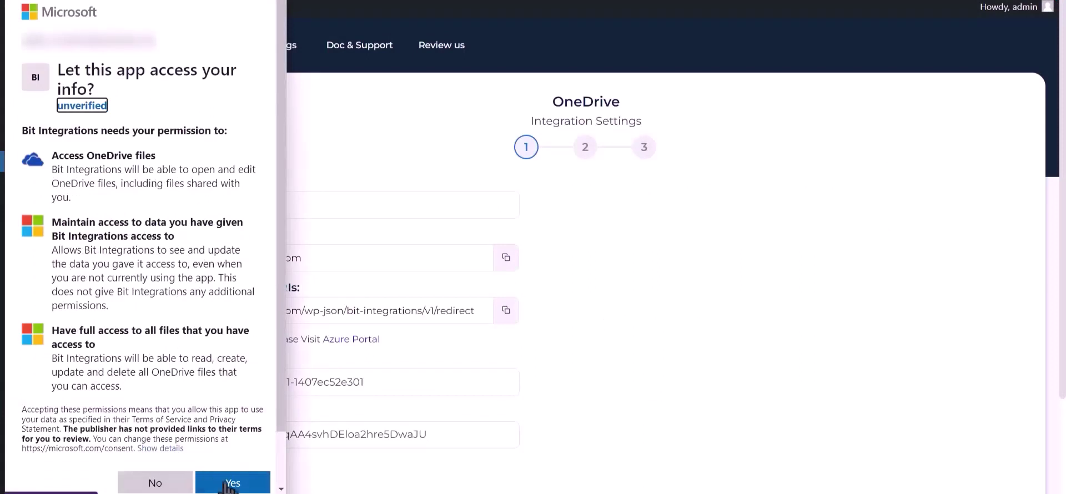
click(251, 488)
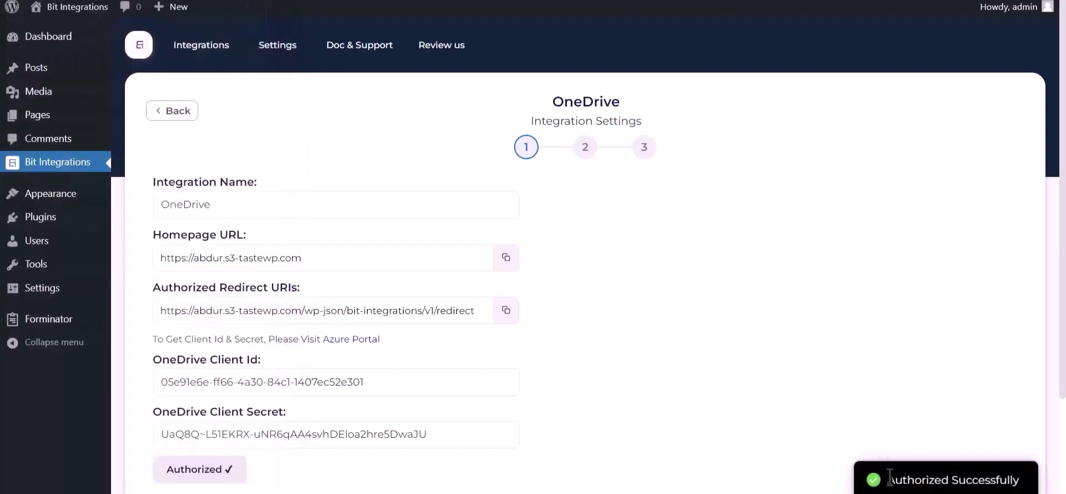
drag(887, 480, 1028, 483)
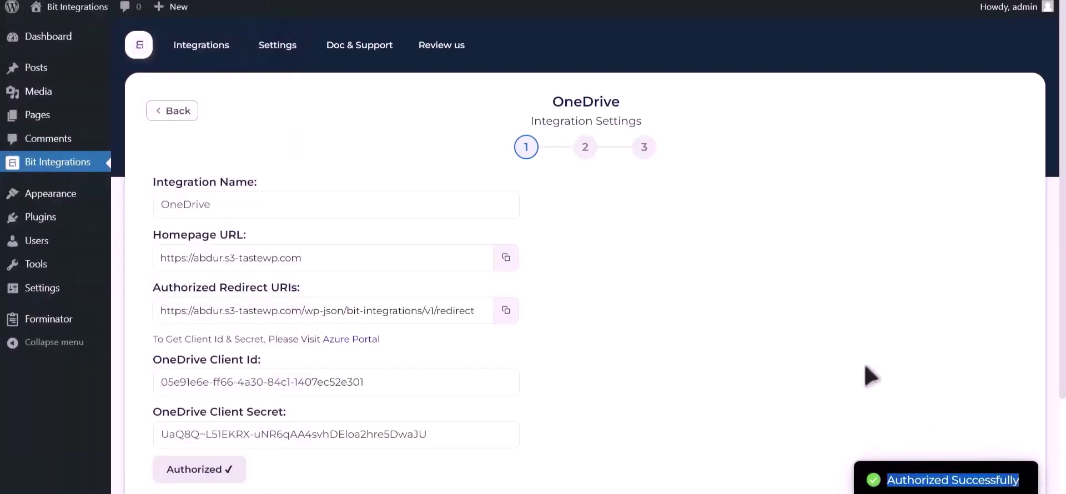
scroll(870, 375, down, 3)
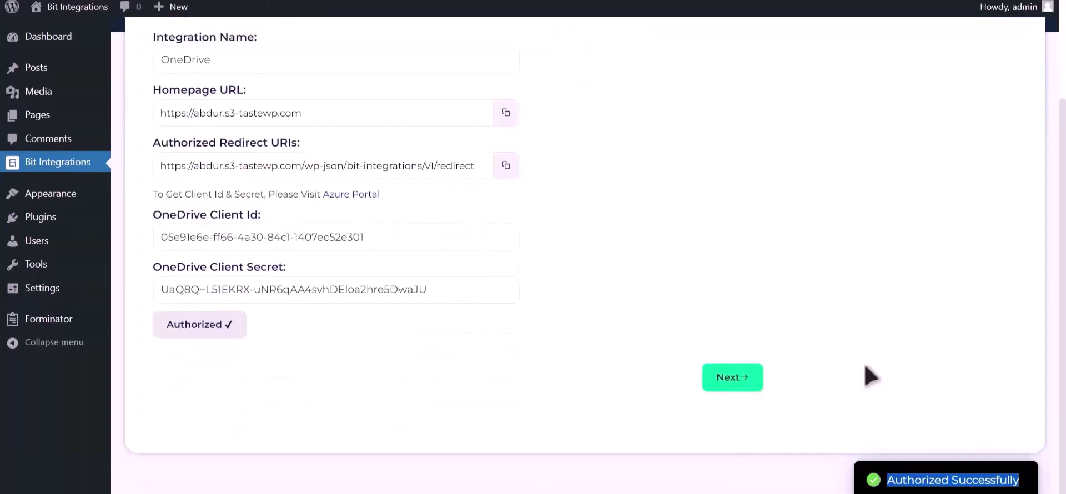
Choose the Bit Integrations OneDrive folder as the upload destination
click(742, 378)
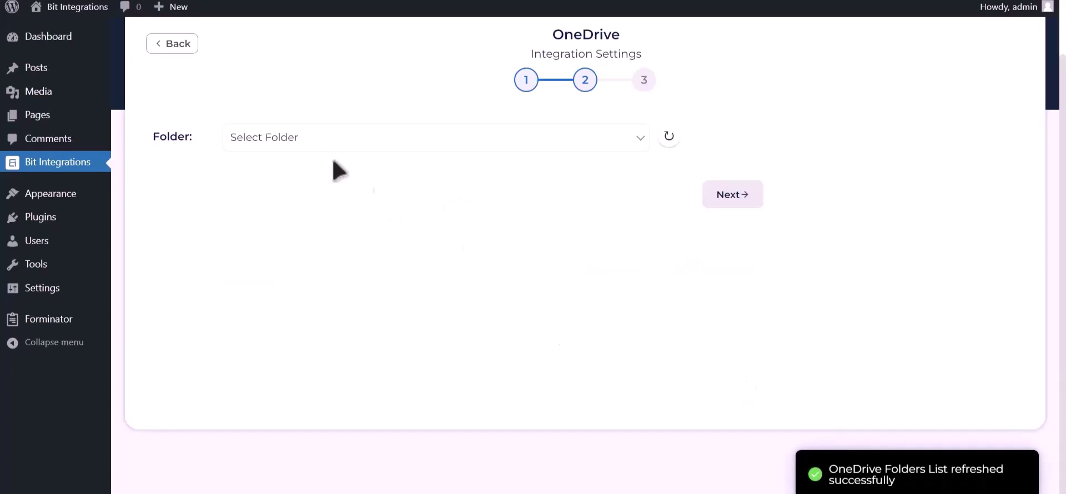
click(302, 145)
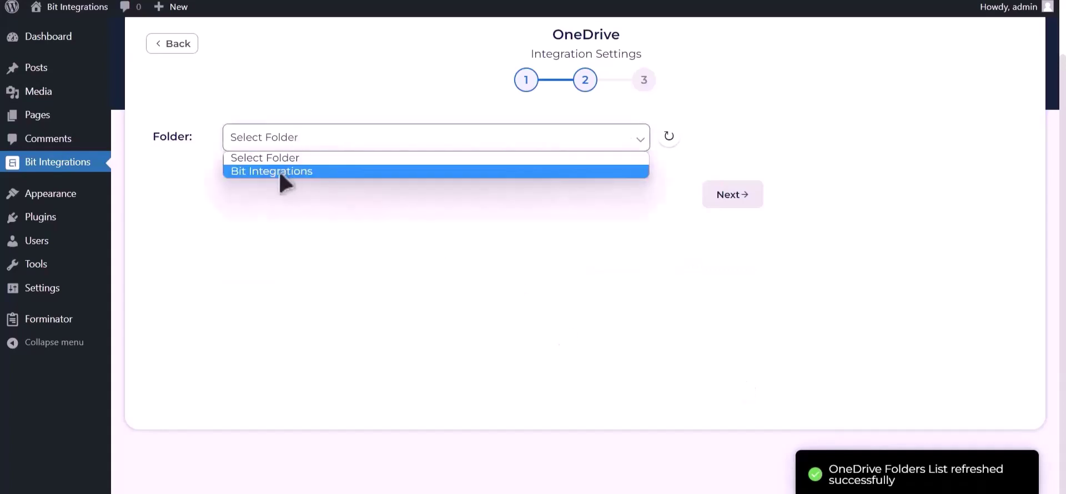
click(285, 172)
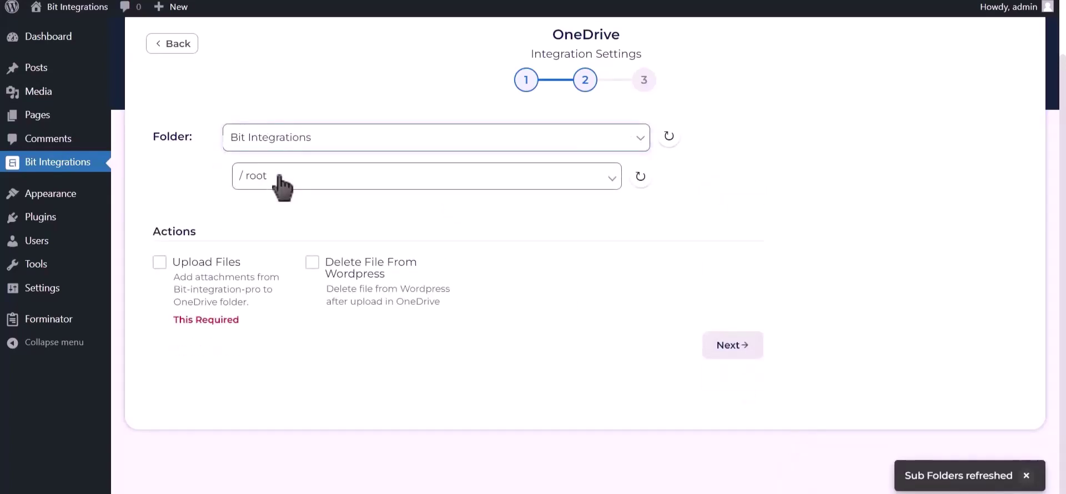
drag(174, 319, 241, 321)
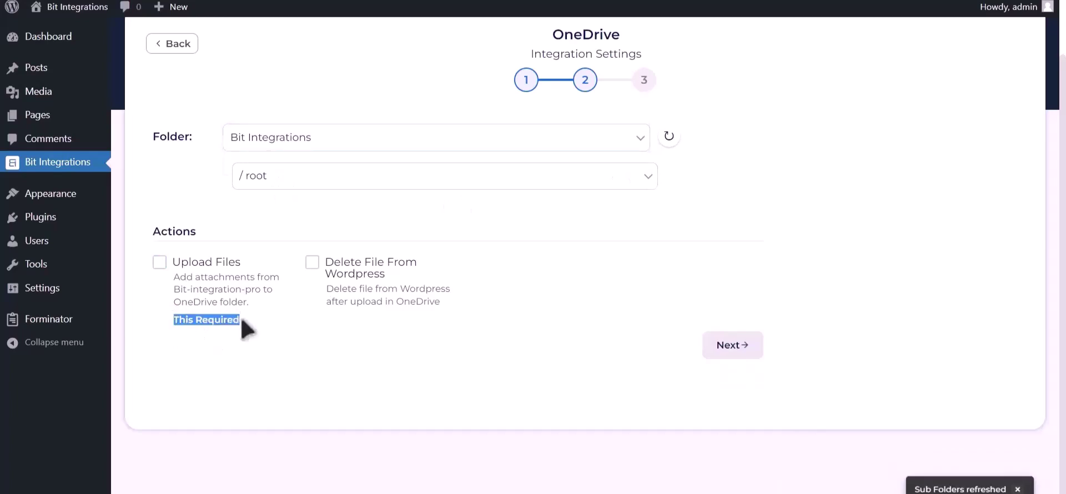
Enable Upload Files with the Upload file-1 field, then finish and save the integration
click(159, 263)
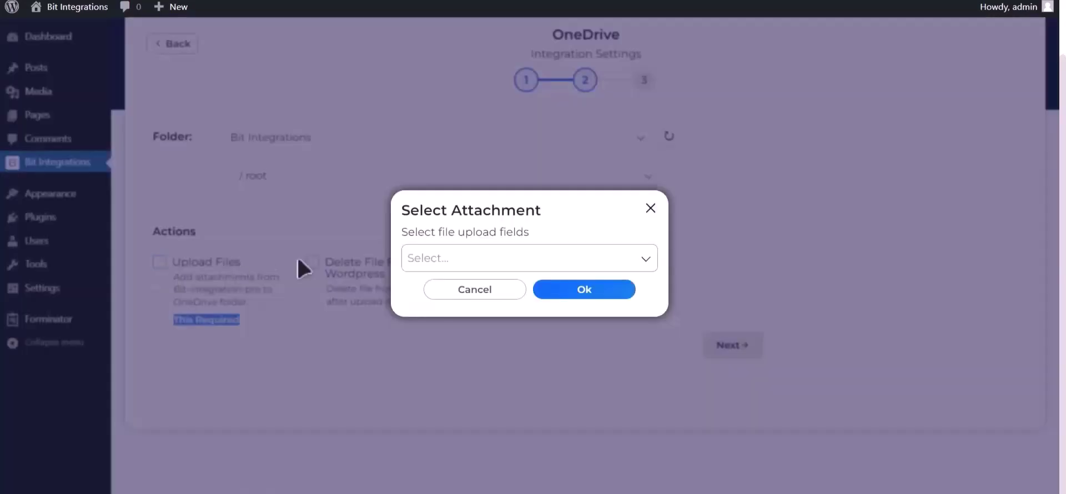
click(614, 253)
click(593, 295)
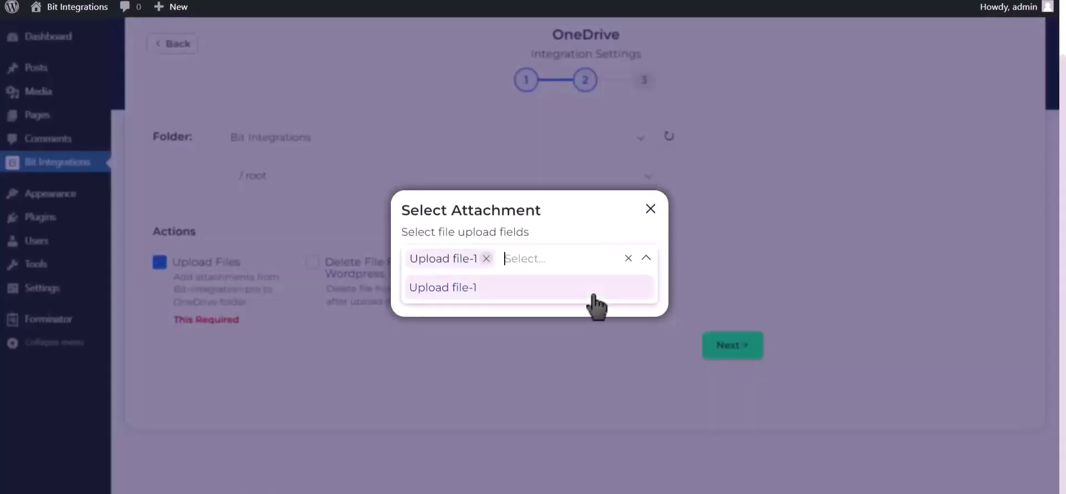
click(646, 259)
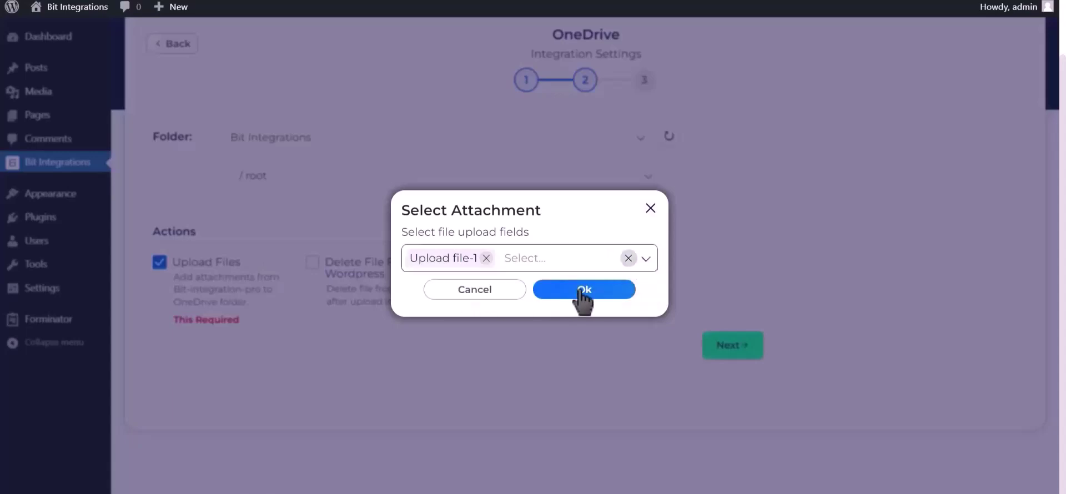
click(583, 289)
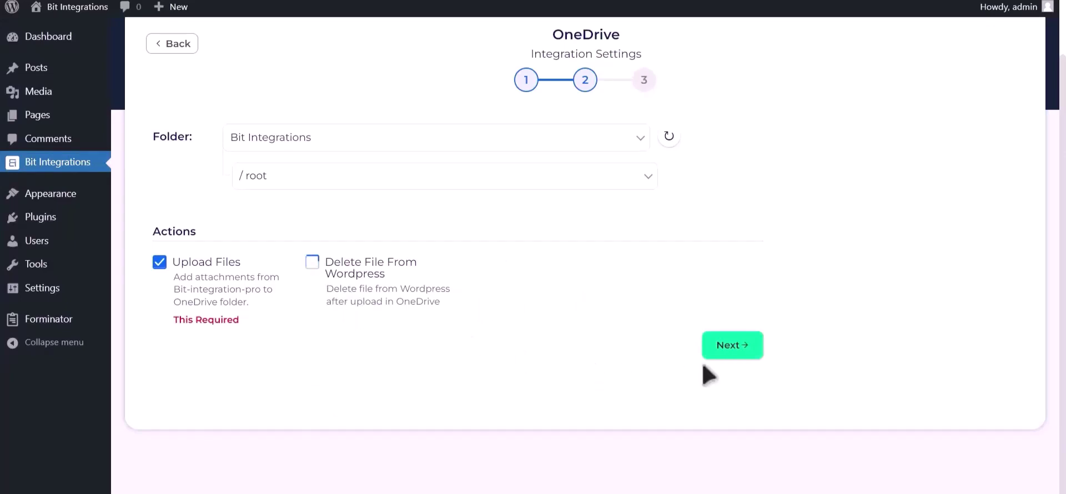
click(734, 345)
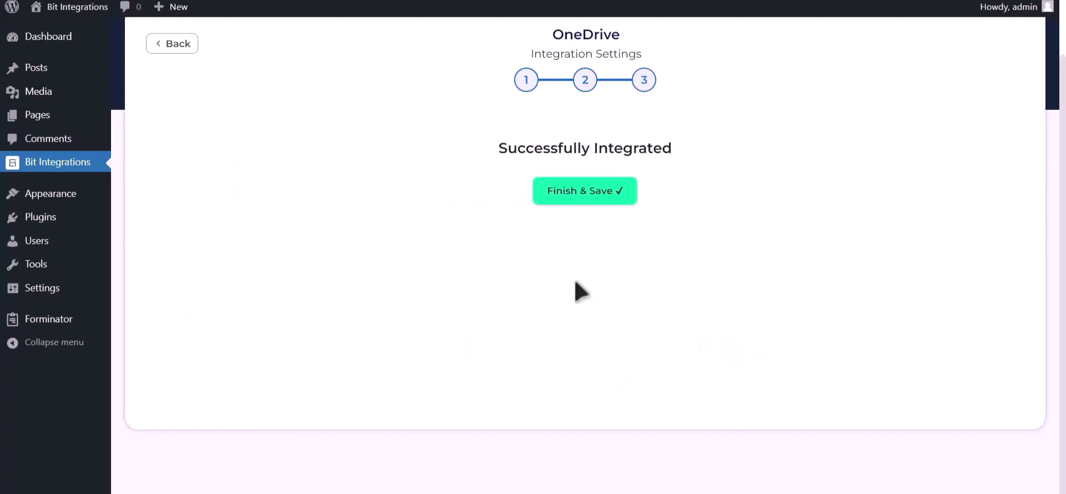
click(587, 192)
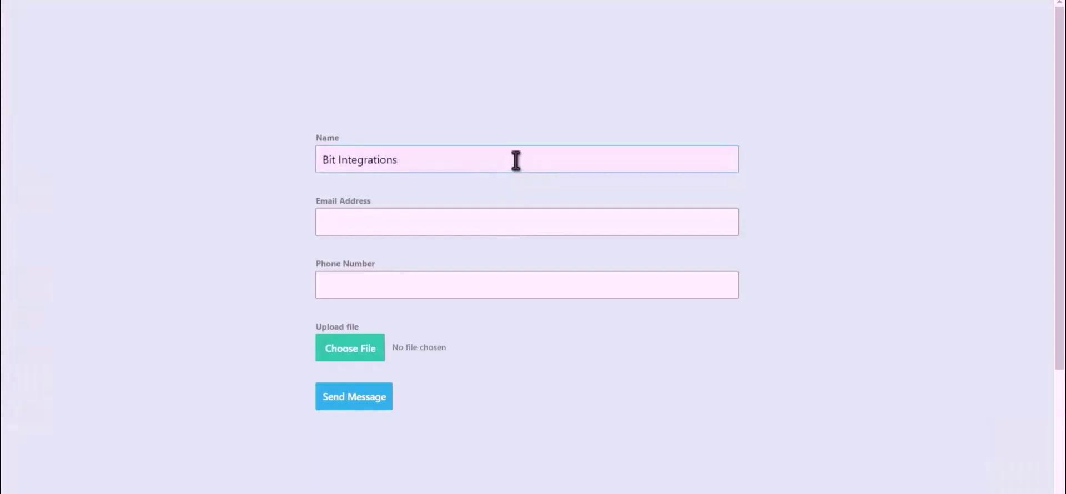
Fill in a test email address and phone number in the Forminator form
click(517, 218)
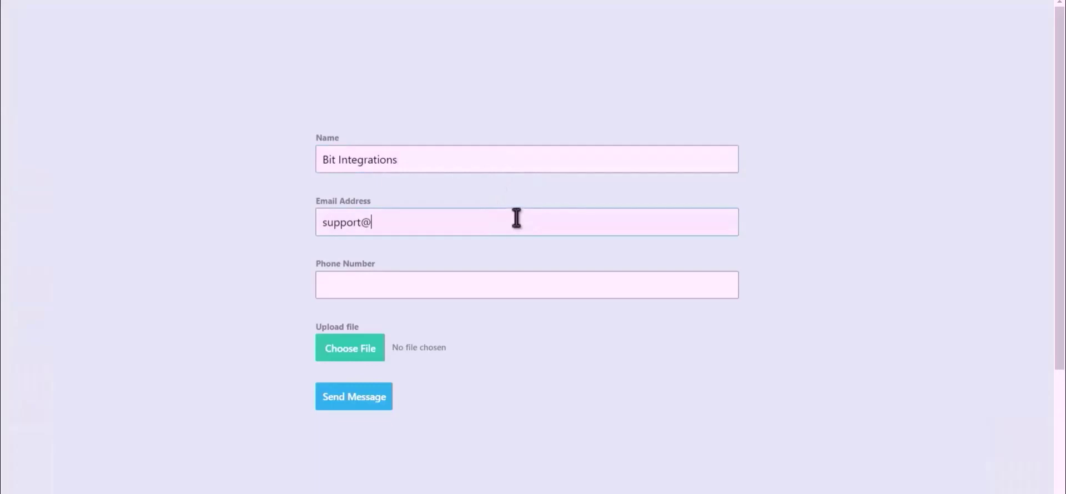
text(tapps.pro)
click(467, 288)
text(444555)
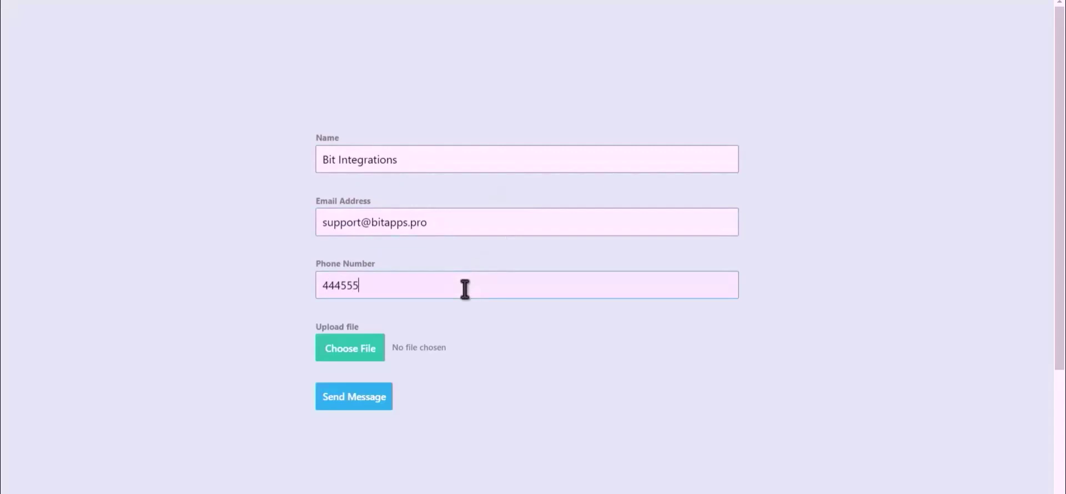
text(666)
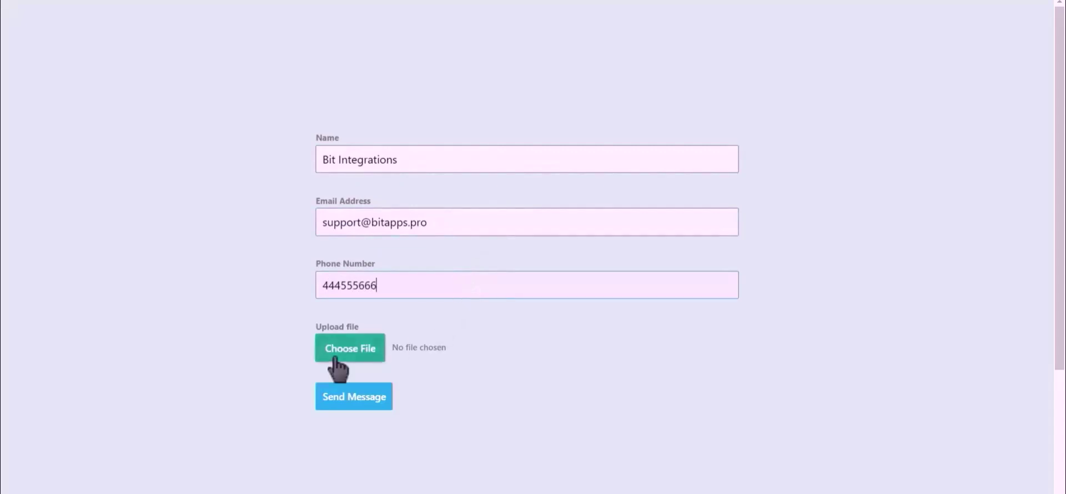
Attach Bit Integrations.png, submit the form, and find the file in OneDrive's Bit Integrations folder
click(334, 359)
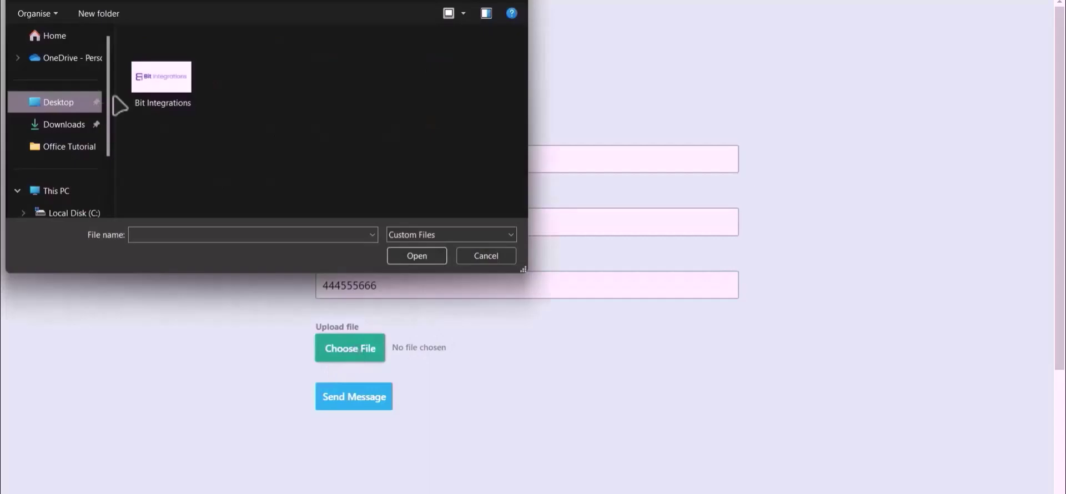
click(155, 89)
double_click(155, 86)
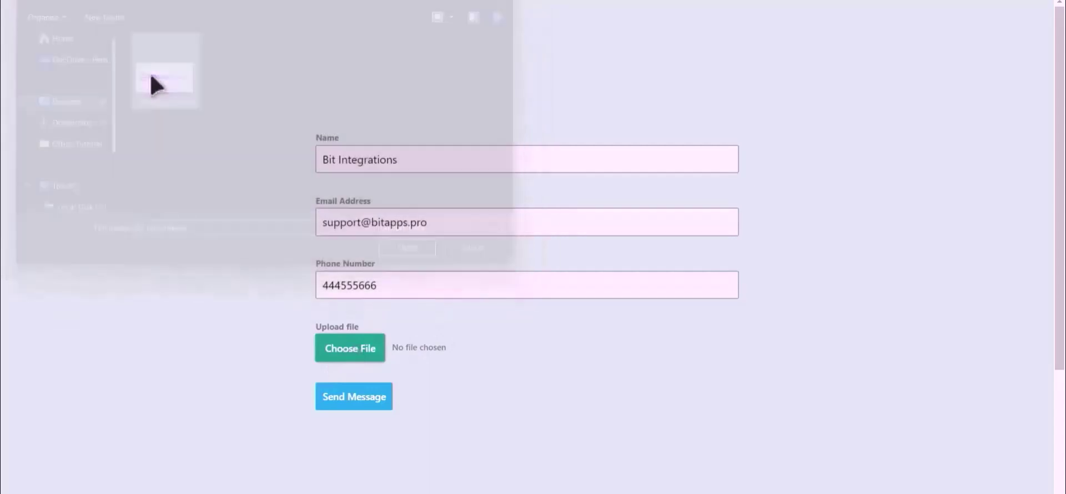
click(354, 401)
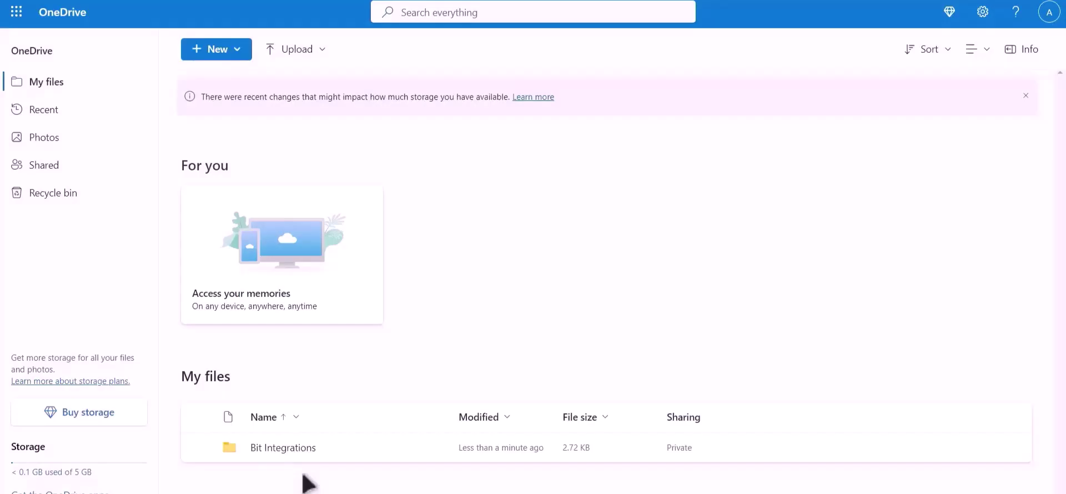
click(294, 449)
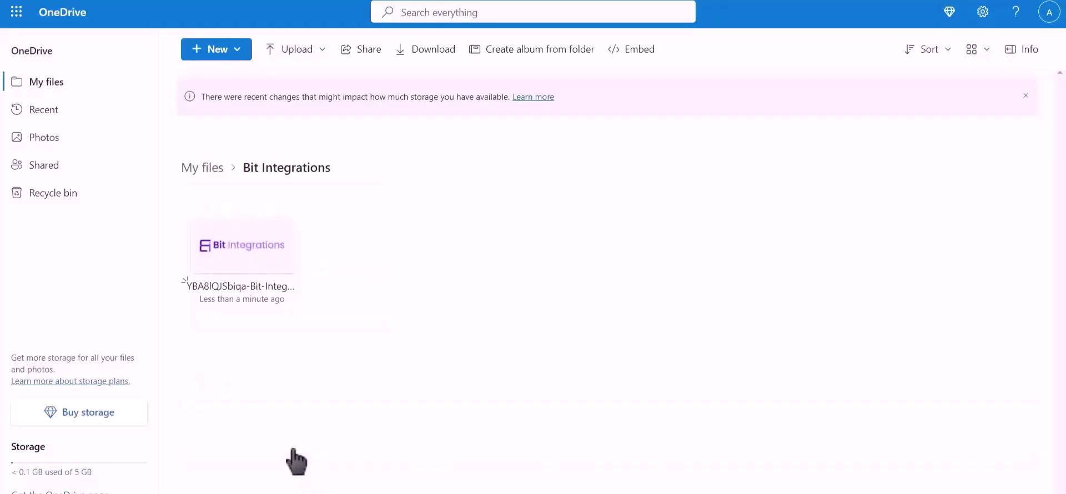
click(197, 217)
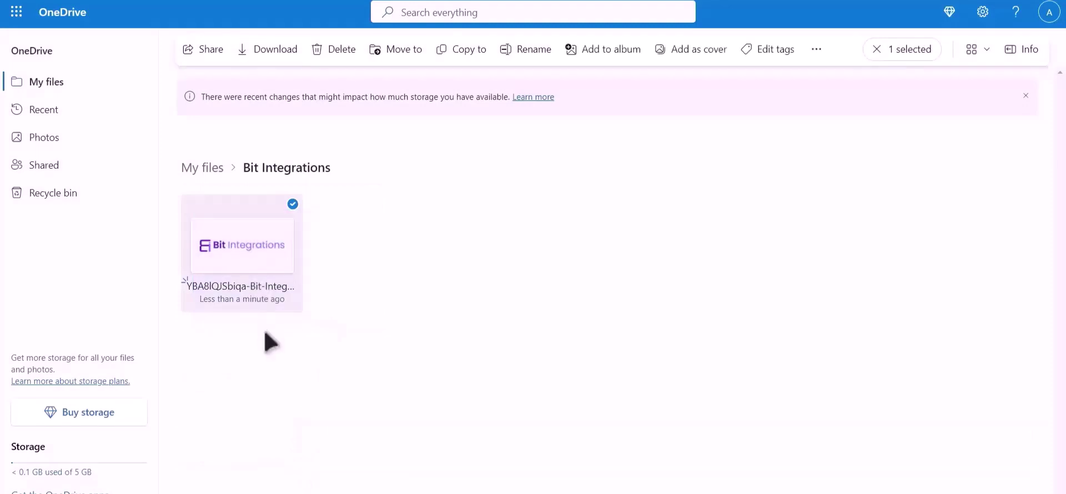